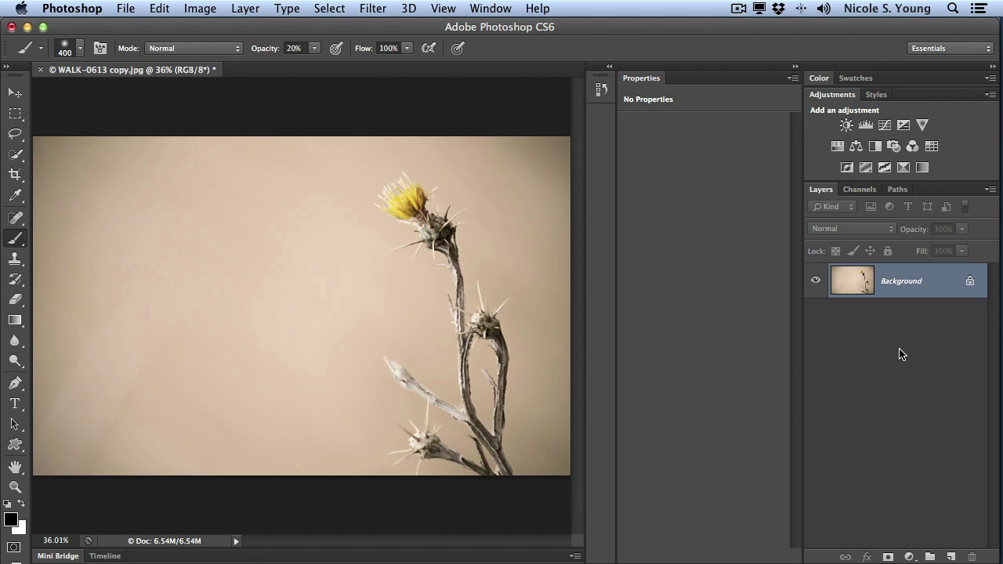
Convert the thistle photo's Background layer into smart object Layer 0, then switch to Bridge.
{"action": "right_click", "coordinate": [938, 290]}
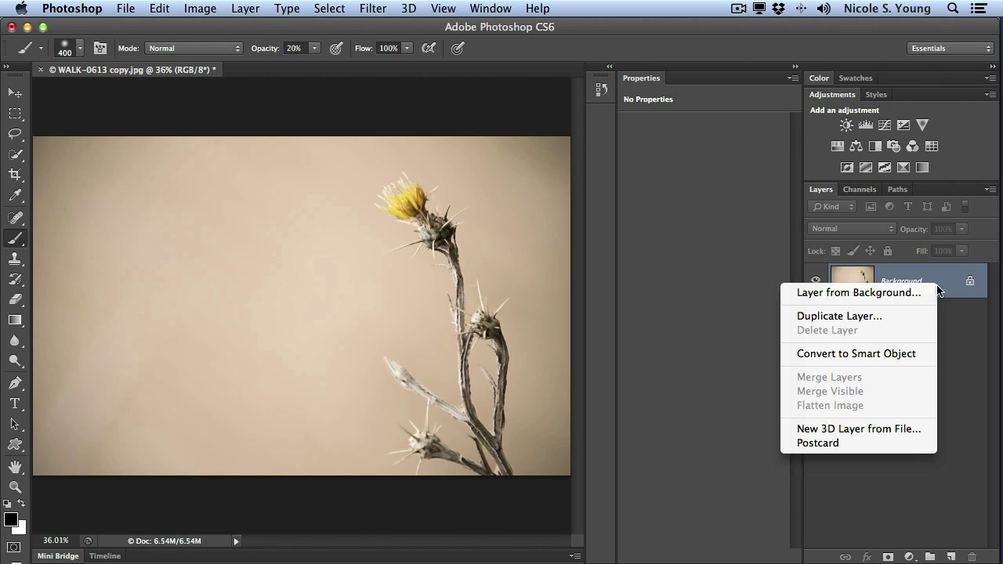
{"action": "left_click", "coordinate": [896, 354]}
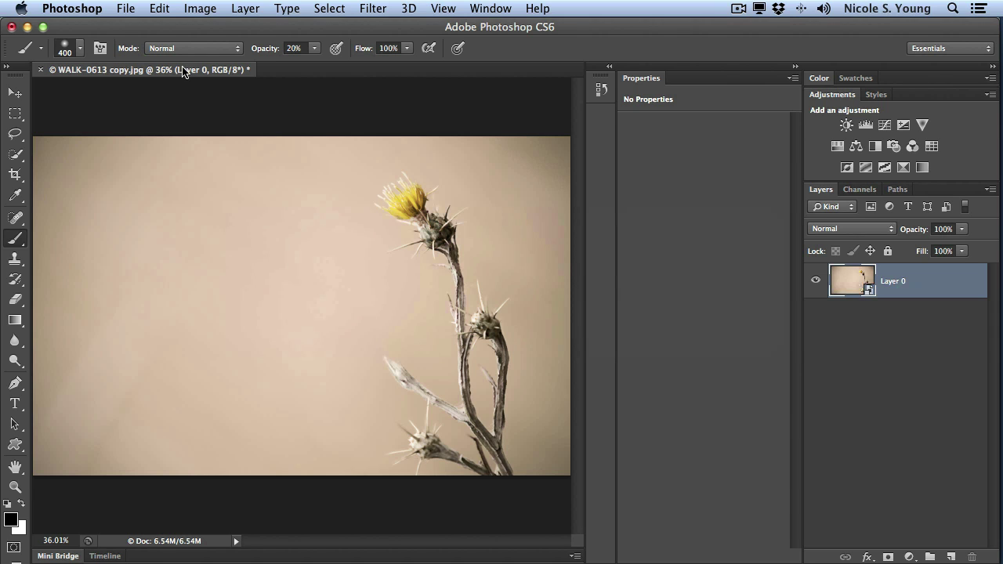
{"action": "key", "text": "super+Tab"}
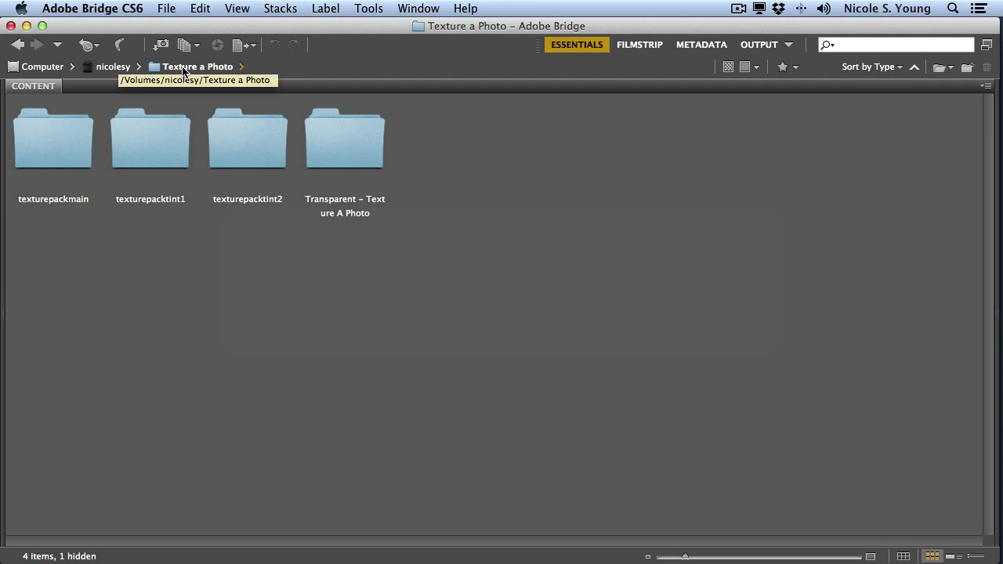
Turn on Show Items from Subfolders to list all 467 textures, and browse the grid.
{"action": "left_click", "coordinate": [239, 8]}
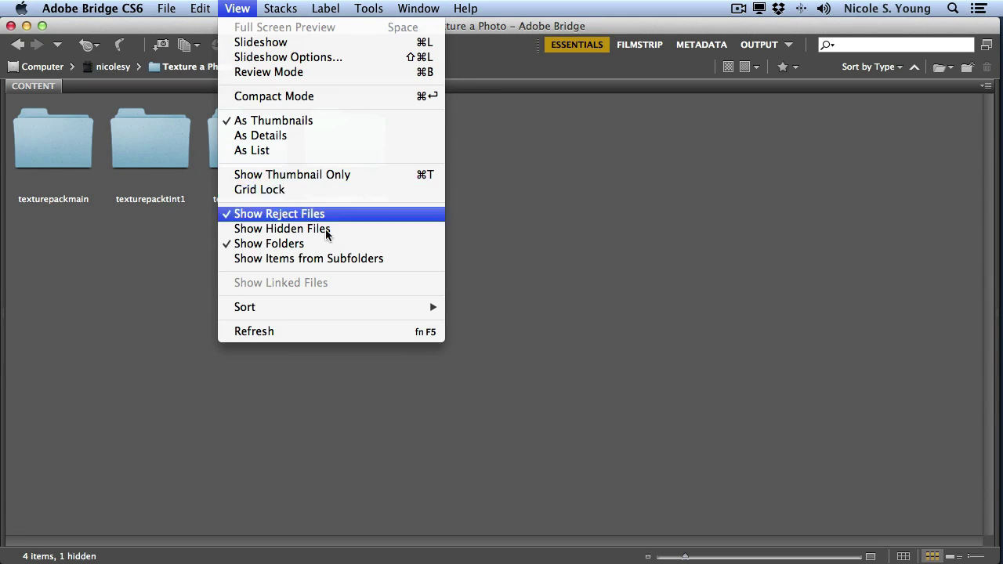
{"action": "left_click", "coordinate": [352, 266]}
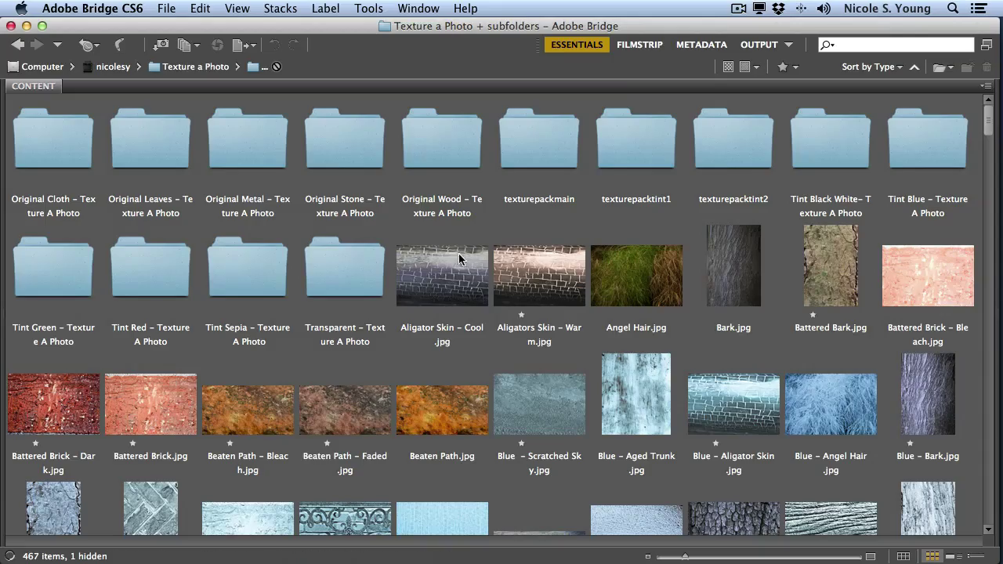
{"action": "scroll", "coordinate": [547, 269], "scroll_direction": "down", "scroll_amount": 10}
{"action": "scroll", "coordinate": [547, 269], "scroll_direction": "down", "scroll_amount": 20}
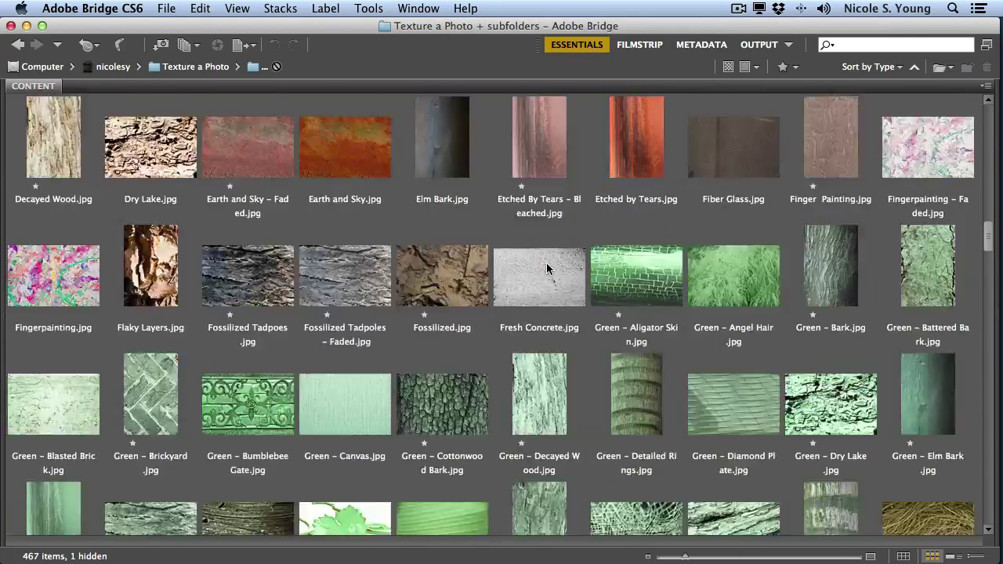
{"action": "scroll", "coordinate": [547, 269], "scroll_direction": "down", "scroll_amount": 5}
{"action": "key", "text": "super+Tab"}
{"action": "key", "text": "super+Tab"}
{"action": "key", "text": "super+Tab"}
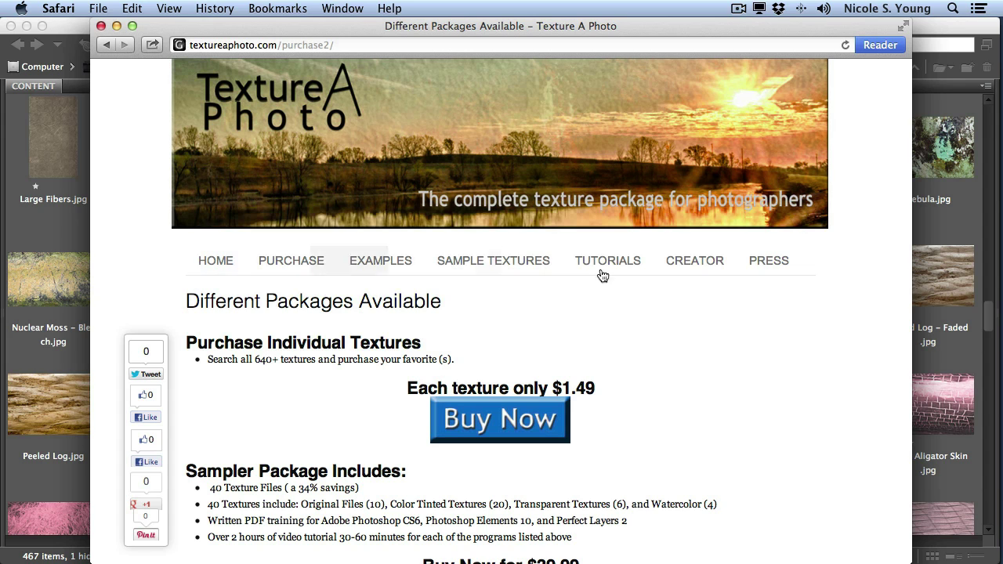
Scroll through the textureaphoto.com package prices page, then return to Bridge.
{"action": "scroll", "coordinate": [710, 324], "scroll_direction": "down", "scroll_amount": 5}
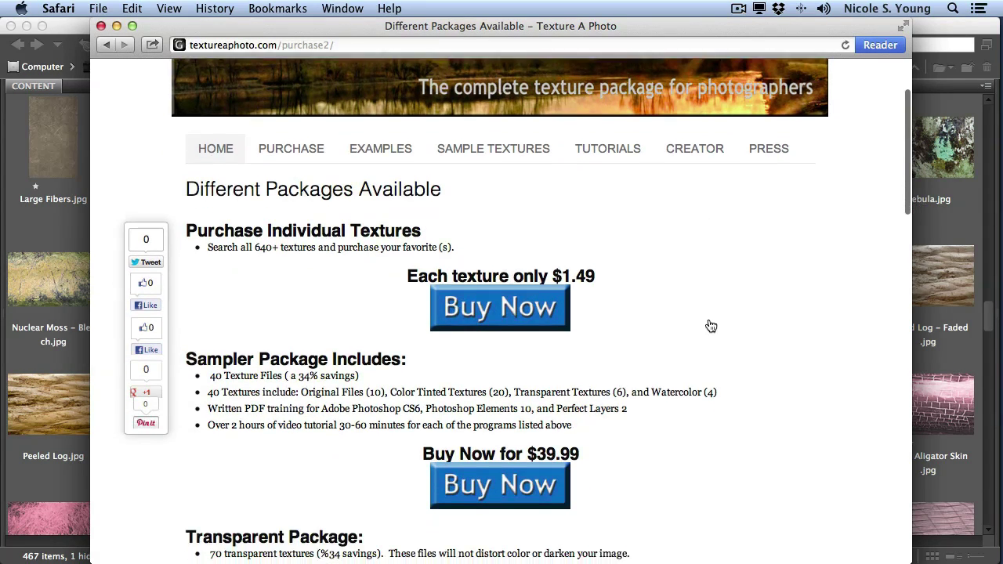
{"action": "scroll", "coordinate": [710, 324], "scroll_direction": "down", "scroll_amount": 15}
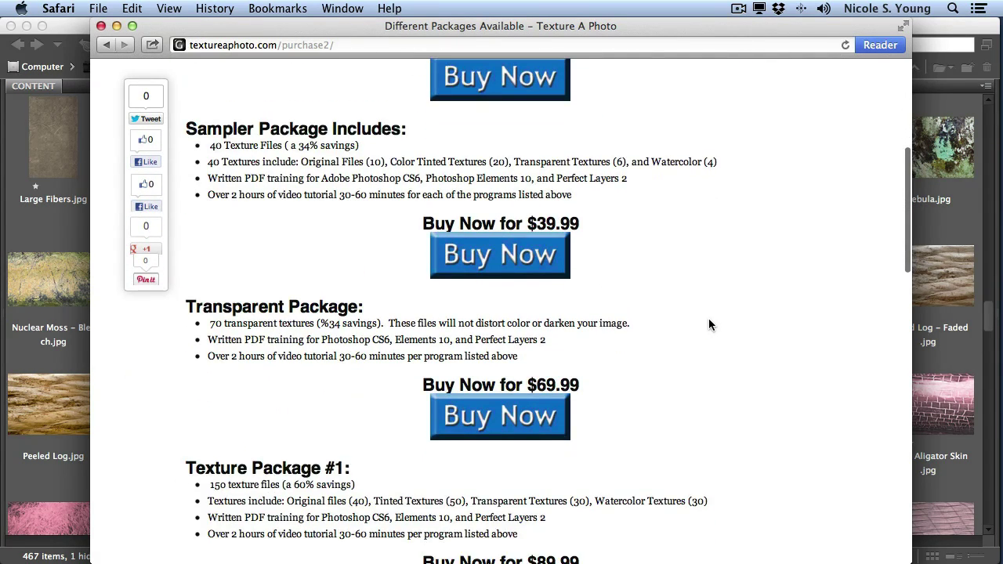
{"action": "scroll", "coordinate": [710, 325], "scroll_direction": "down", "scroll_amount": 8}
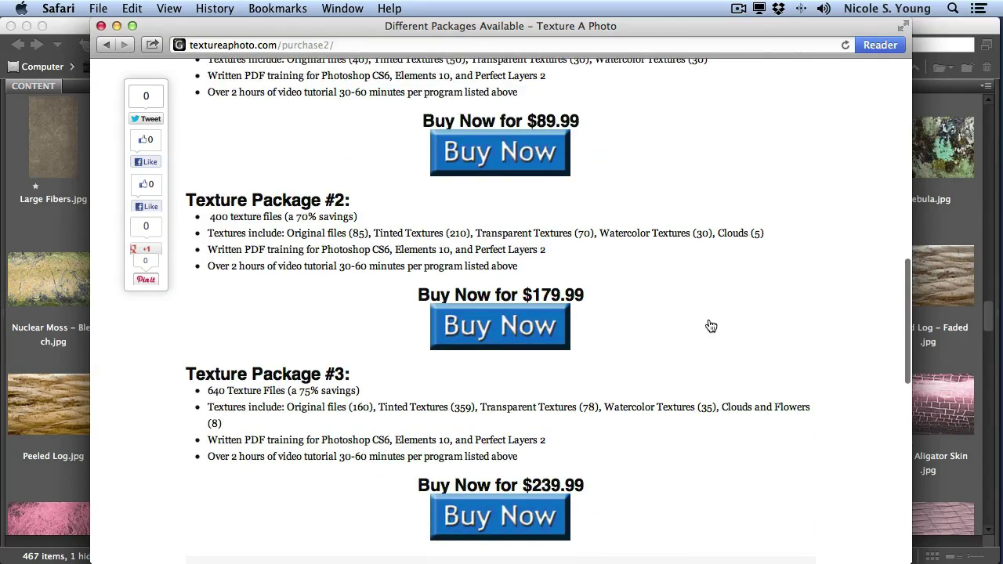
{"action": "scroll", "coordinate": [710, 324], "scroll_direction": "up", "scroll_amount": 20}
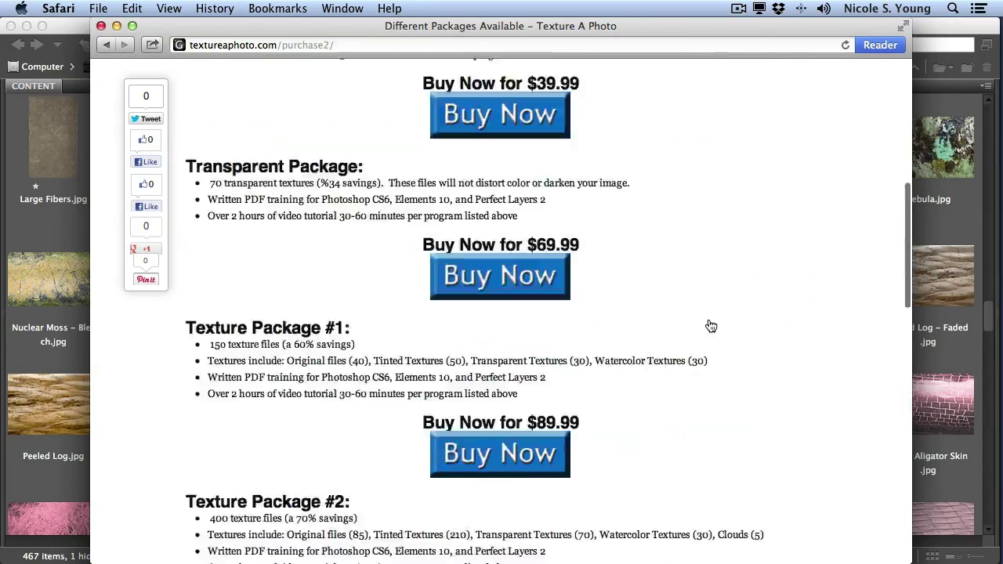
{"action": "key", "text": "super+Tab"}
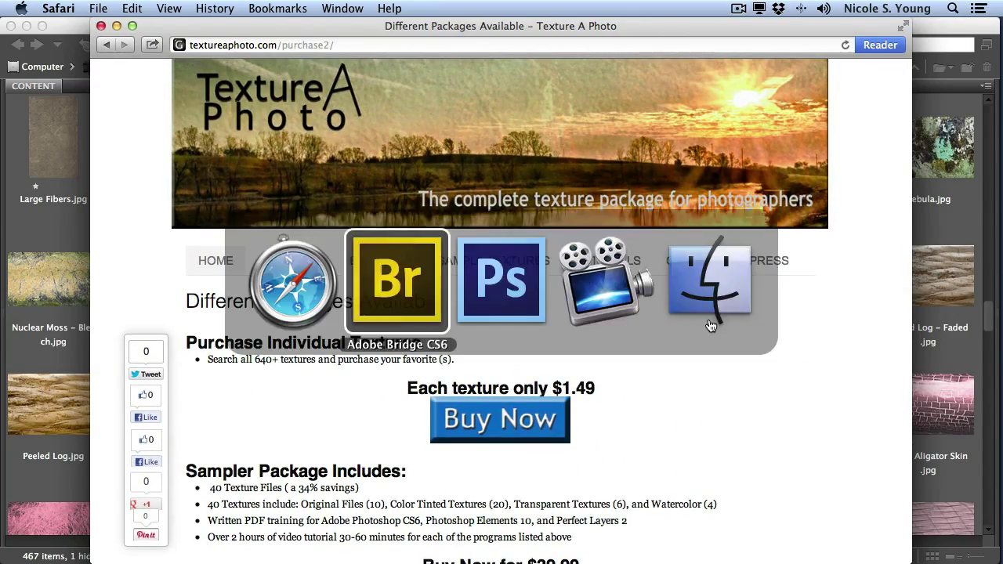
Place the Sandstone - Bright.jpg texture from Bridge into the Photoshop thistle document.
{"action": "scroll", "coordinate": [541, 333], "scroll_direction": "down", "scroll_amount": 5}
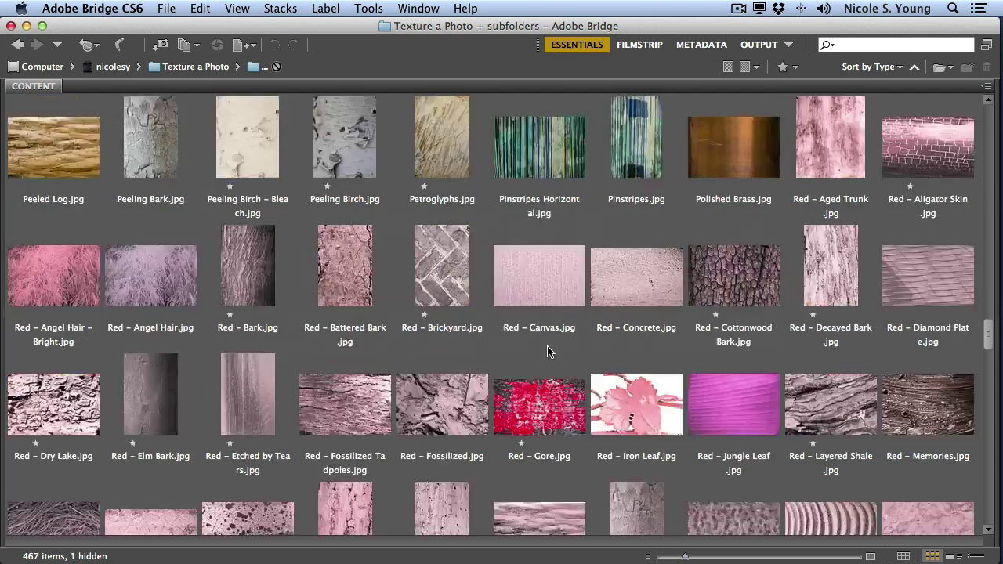
{"action": "scroll", "coordinate": [547, 349], "scroll_direction": "down", "scroll_amount": 6}
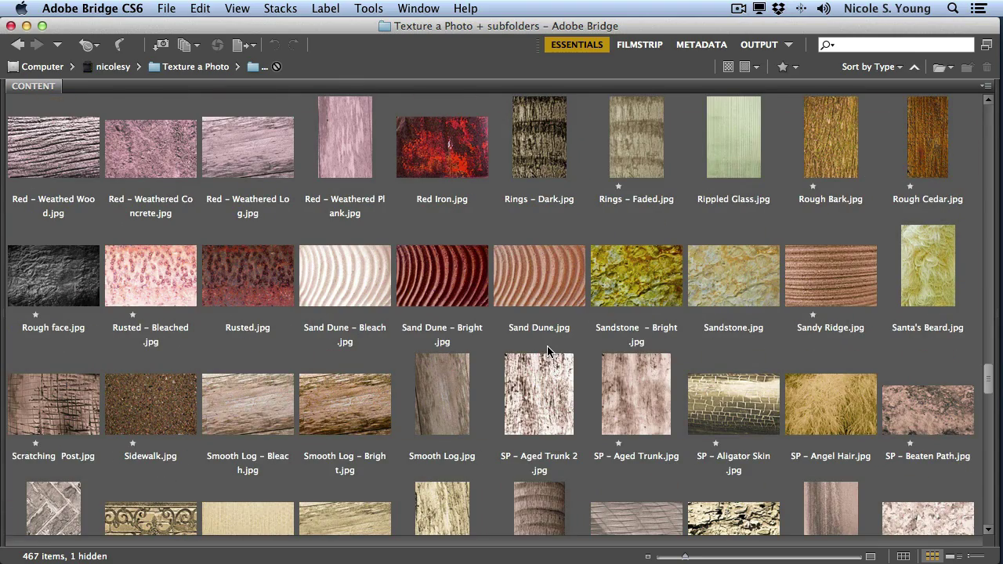
{"action": "left_click", "coordinate": [642, 269]}
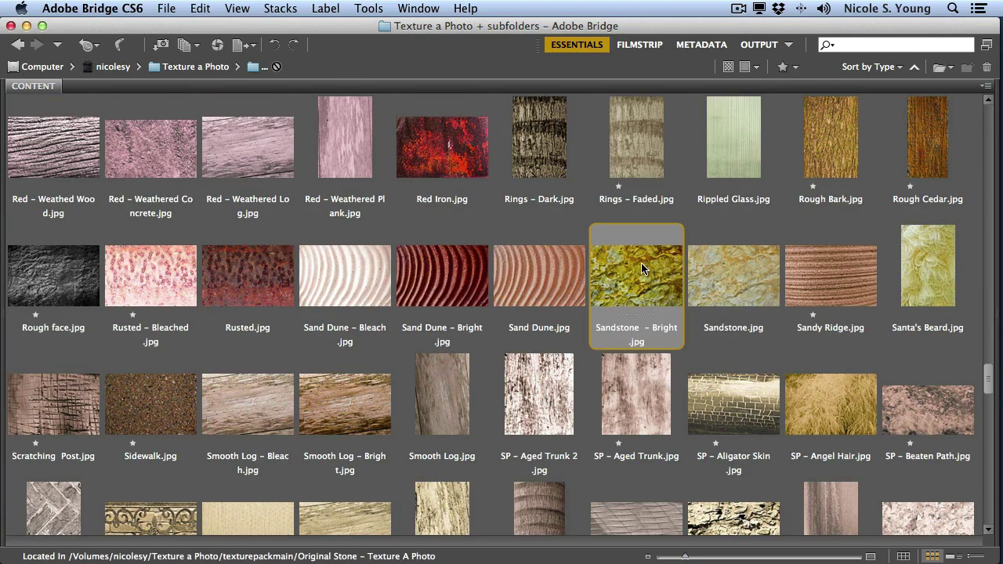
{"action": "right_click", "coordinate": [642, 269]}
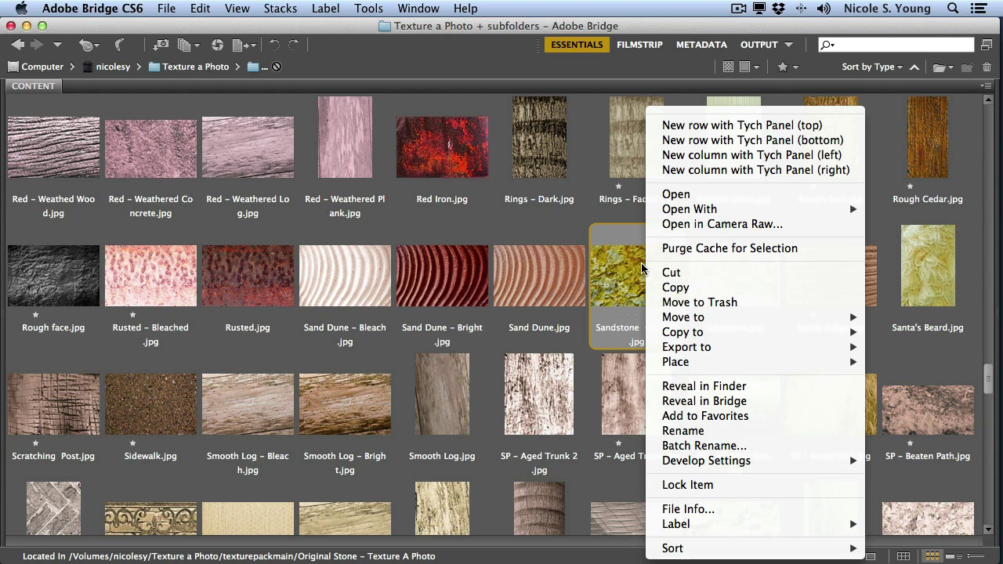
{"action": "mouse_move", "coordinate": [740, 368]}
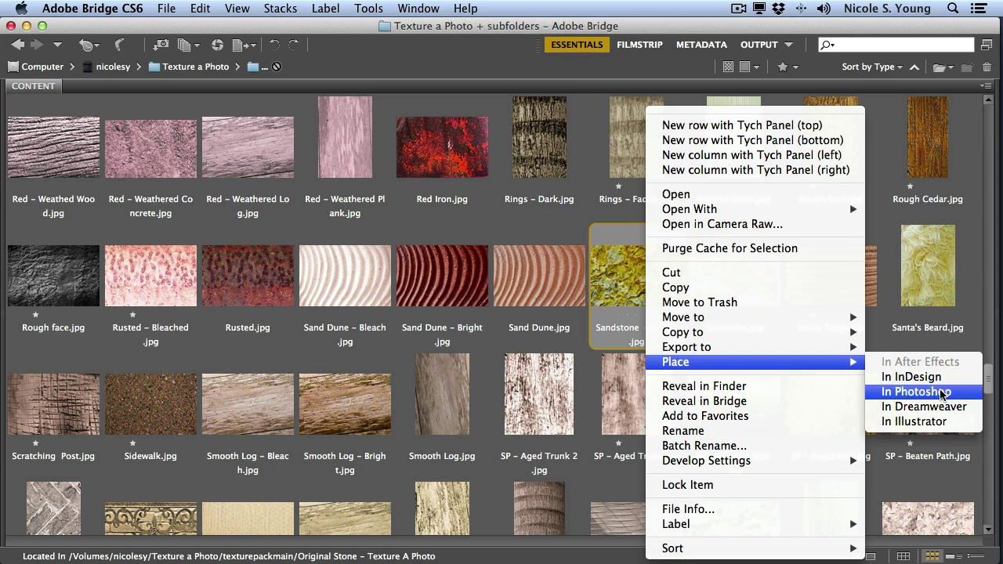
{"action": "left_click", "coordinate": [917, 391]}
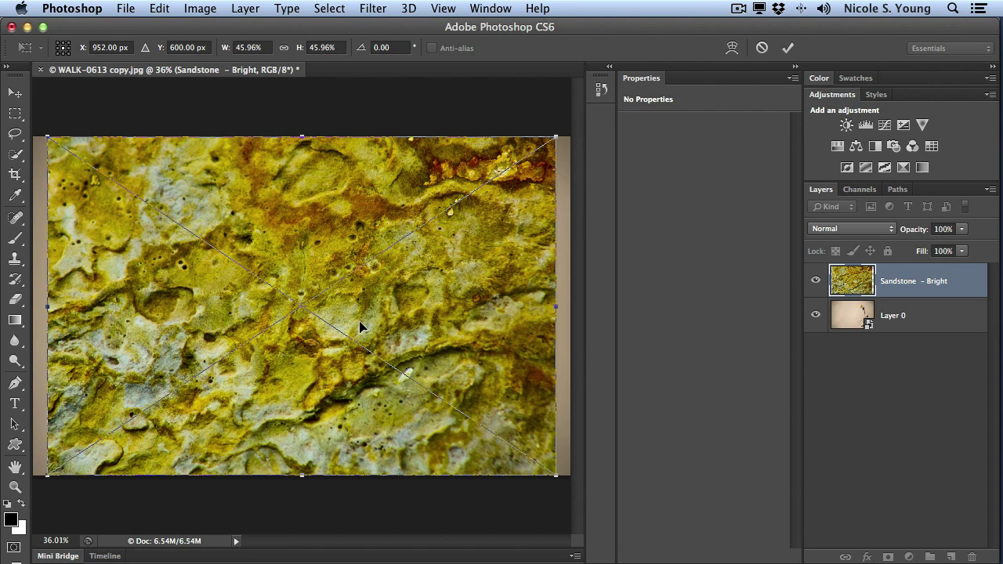
Scale the sandstone texture to about 49% so it fills the canvas, and commit.
{"action": "left_click_drag", "start_coordinate": [555, 135], "coordinate": [575, 86]}
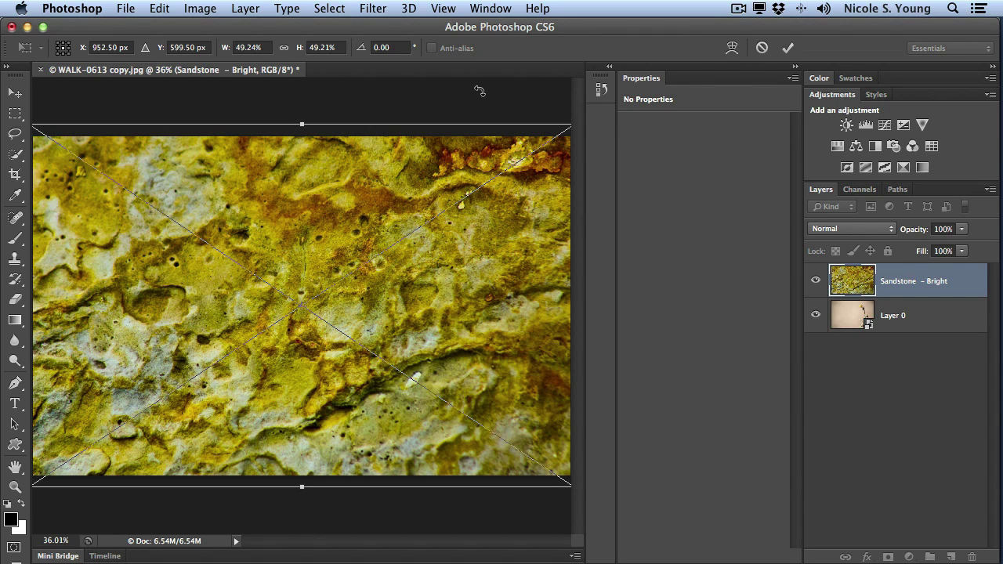
{"action": "left_click", "coordinate": [789, 49]}
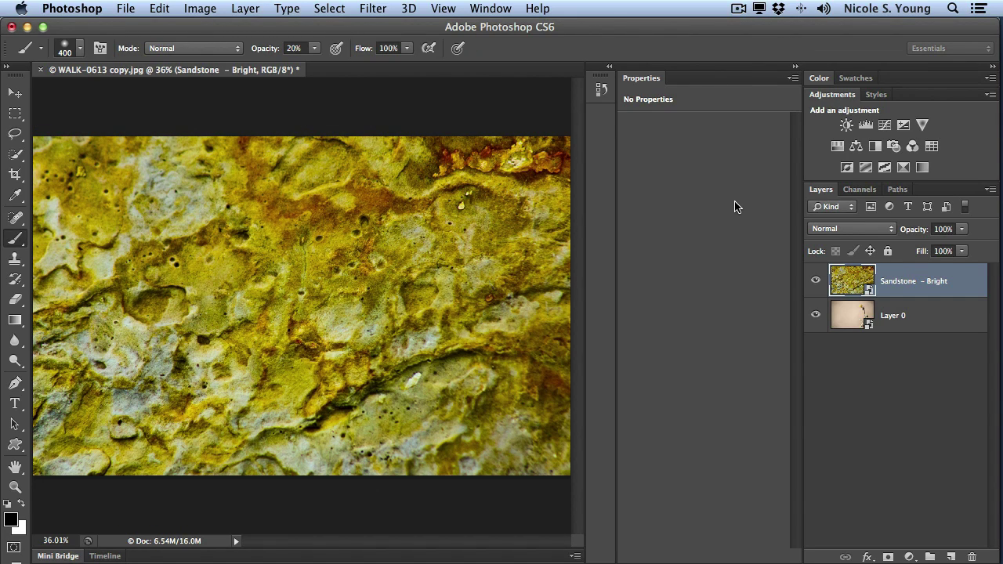
Set the sandstone layer to Overlay after comparing Soft Light, and add a Black & White adjustment layer.
{"action": "left_click", "coordinate": [852, 233]}
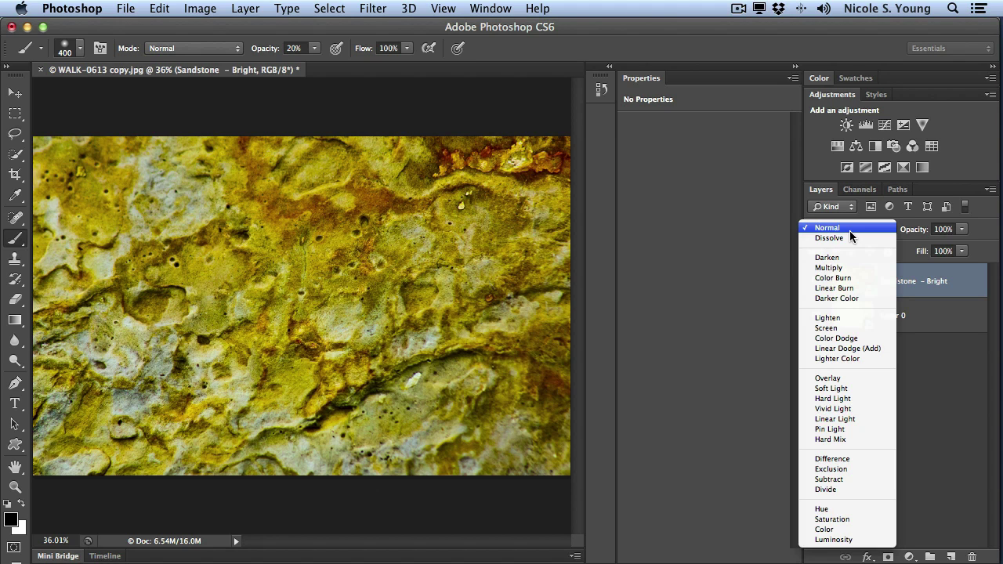
{"action": "left_click", "coordinate": [846, 380]}
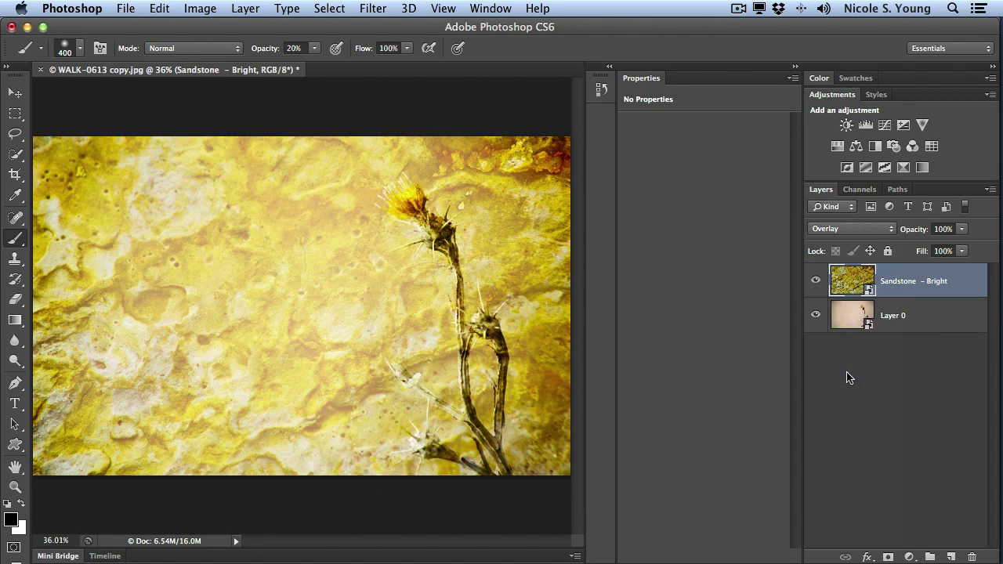
{"action": "left_click", "coordinate": [858, 230]}
{"action": "left_click", "coordinate": [858, 237]}
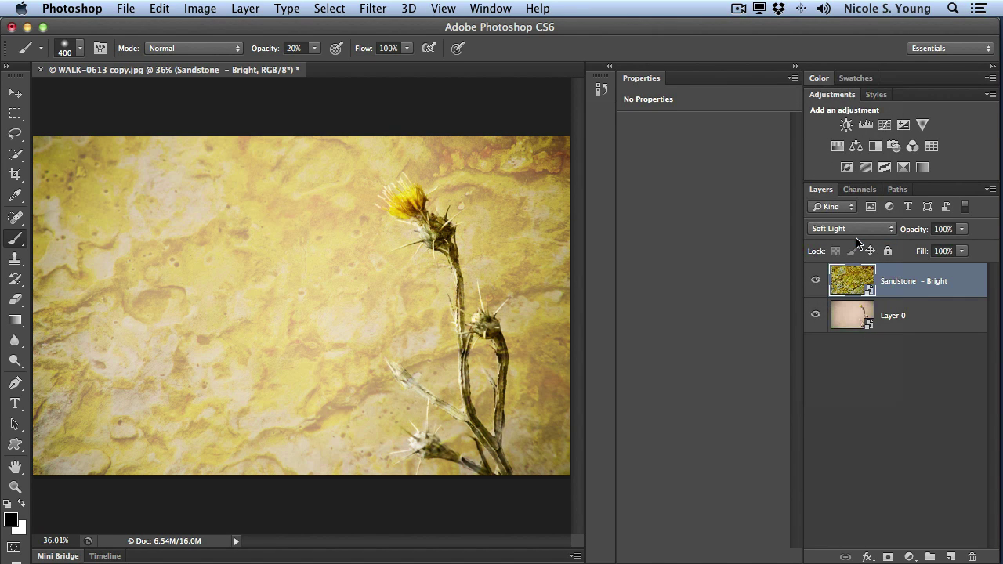
{"action": "left_click", "coordinate": [853, 235]}
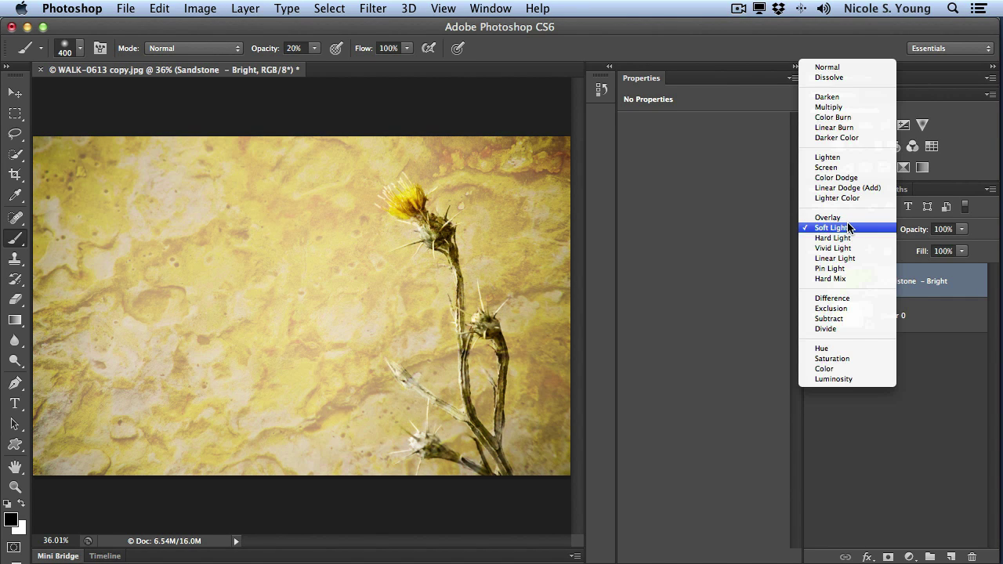
{"action": "left_click", "coordinate": [843, 219]}
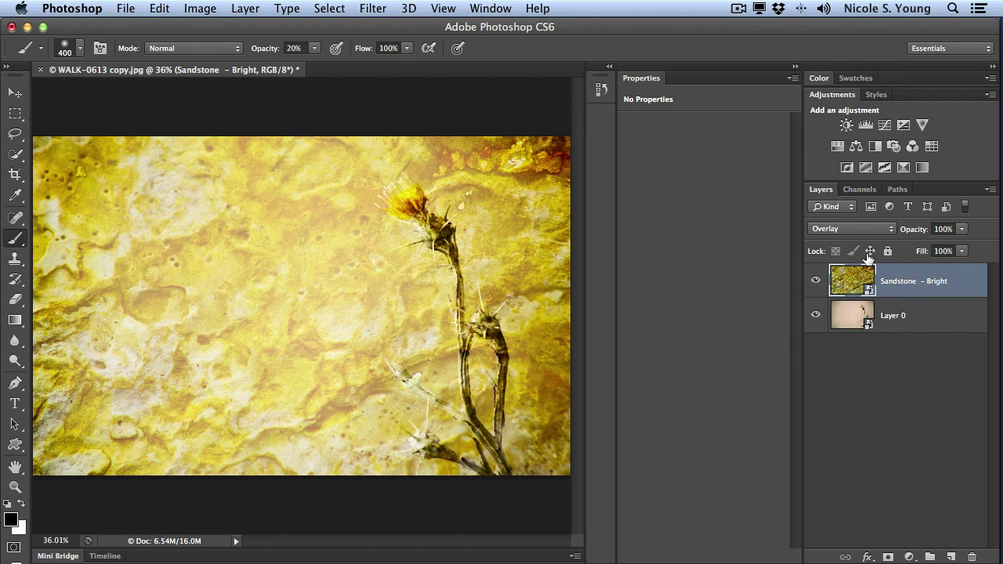
{"action": "left_click", "coordinate": [874, 147]}
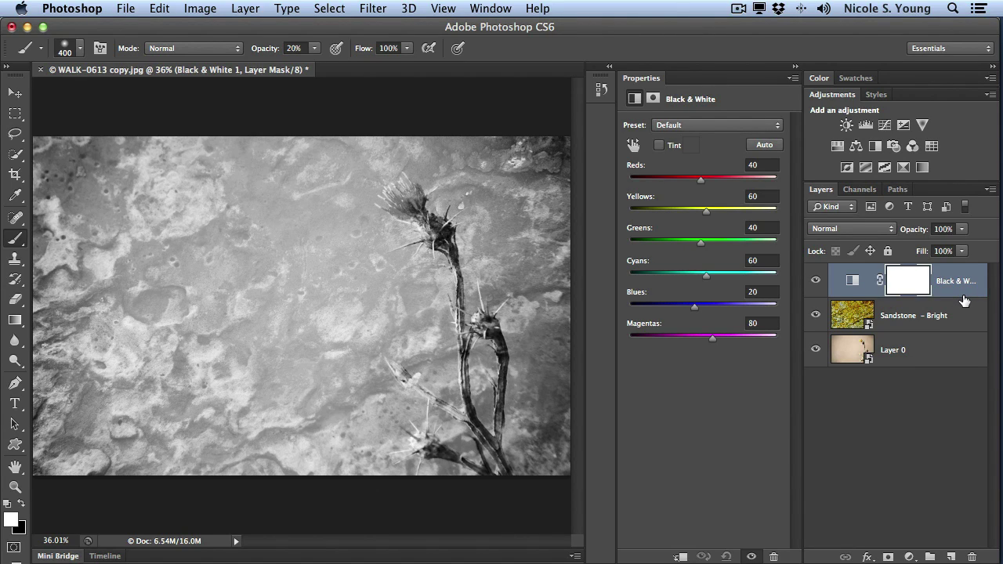
Clip the Black & White layer to the texture, then add a second clipped one in Overlay.
{"action": "left_click_drag", "start_coordinate": [965, 301], "coordinate": [960, 297]}
{"action": "left_click", "coordinate": [961, 297], "text": "alt"}
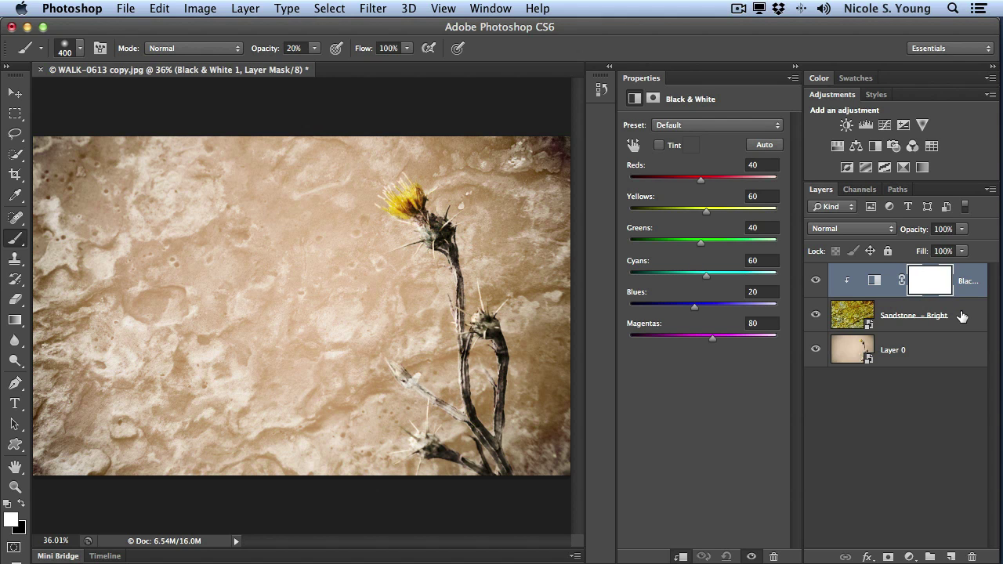
{"action": "left_click", "coordinate": [874, 146]}
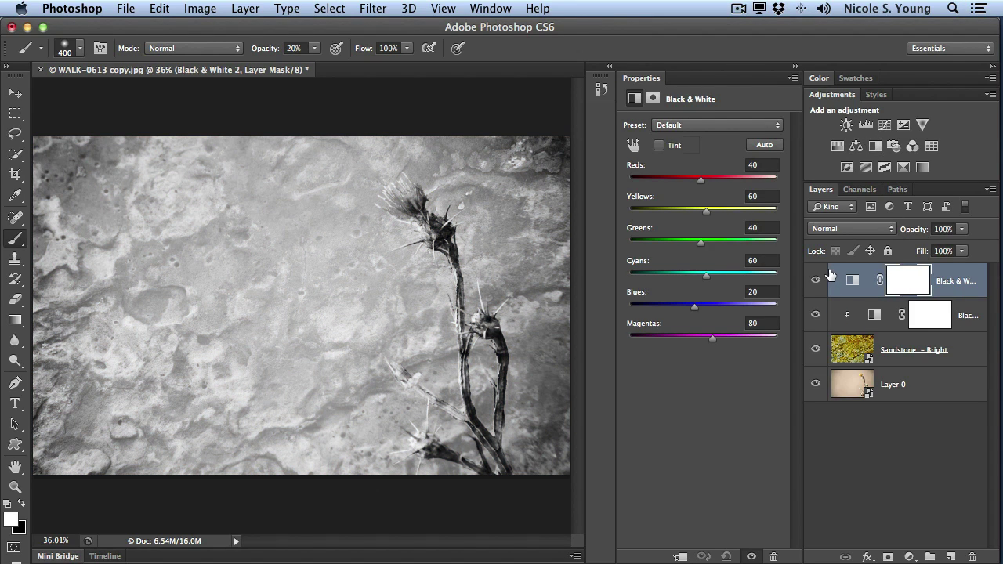
{"action": "left_click", "coordinate": [960, 295], "text": "alt"}
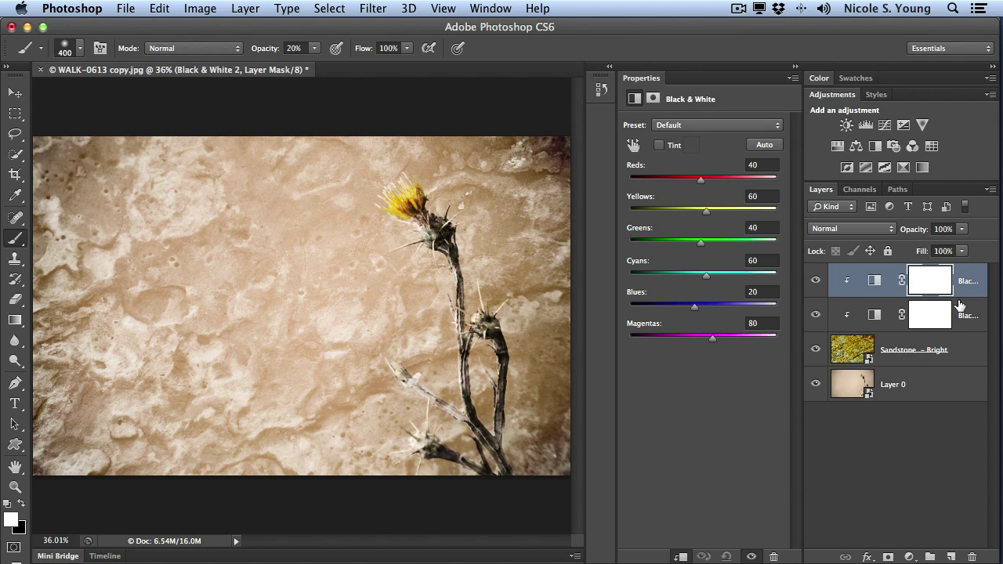
{"action": "left_click", "coordinate": [846, 228]}
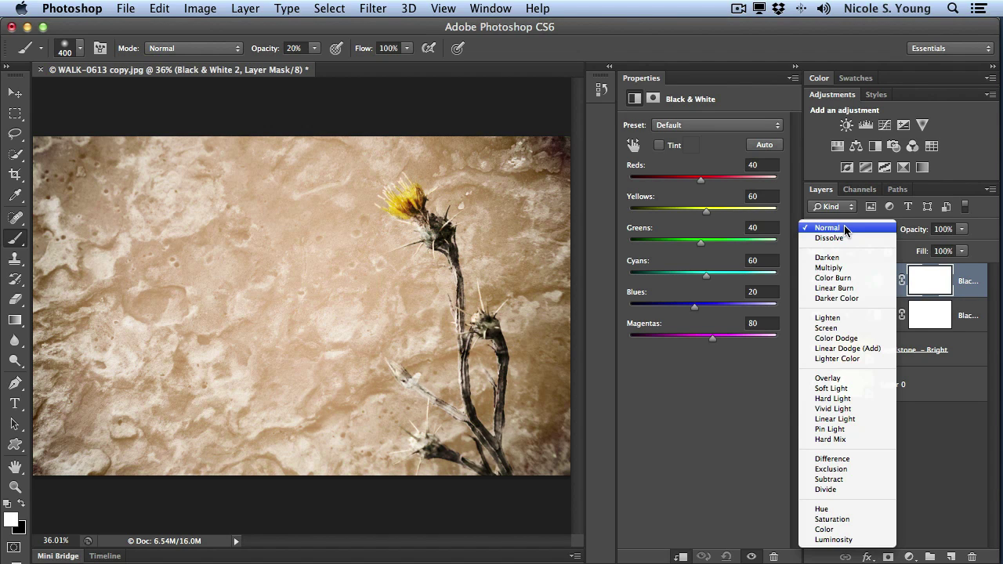
{"action": "left_click", "coordinate": [848, 379]}
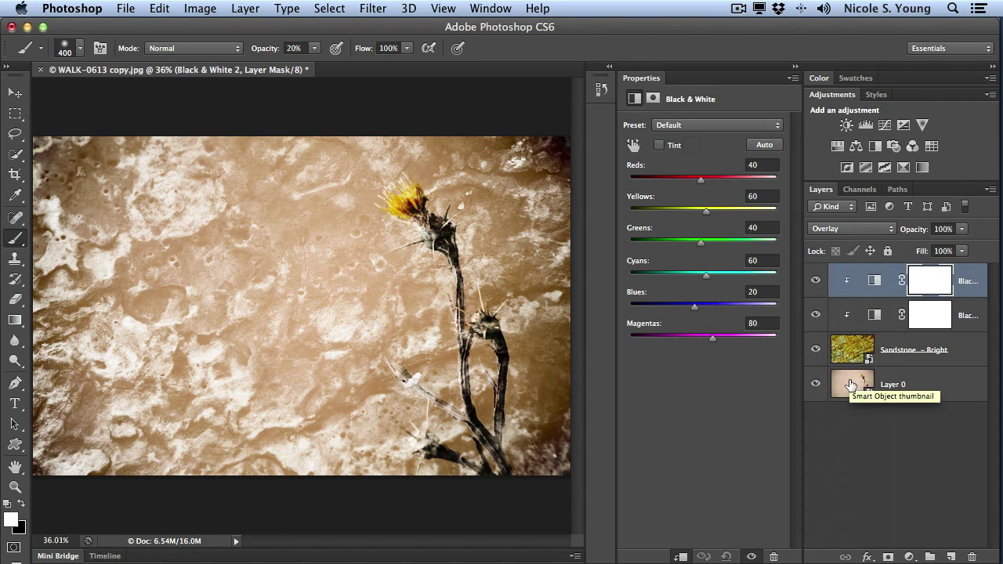
Lower the Sandstone – Bright layer's opacity to 68%.
{"action": "left_click", "coordinate": [960, 353]}
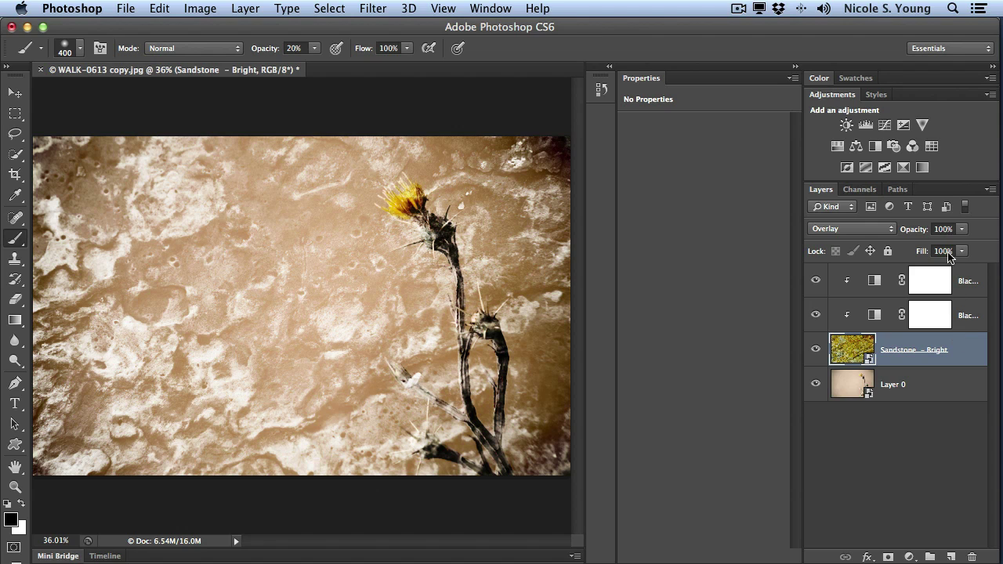
{"action": "left_click", "coordinate": [963, 228]}
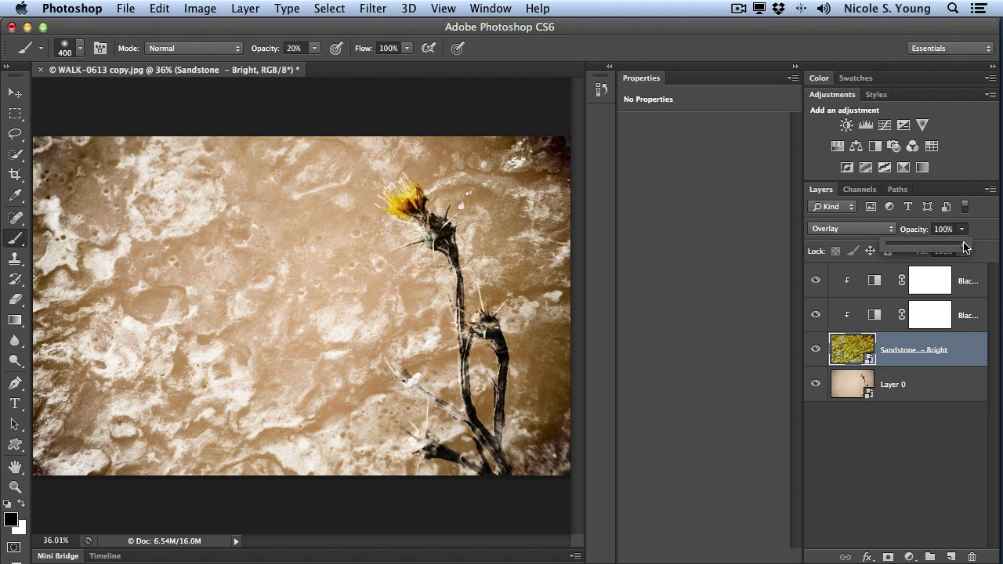
{"action": "left_click_drag", "start_coordinate": [965, 246], "coordinate": [942, 248]}
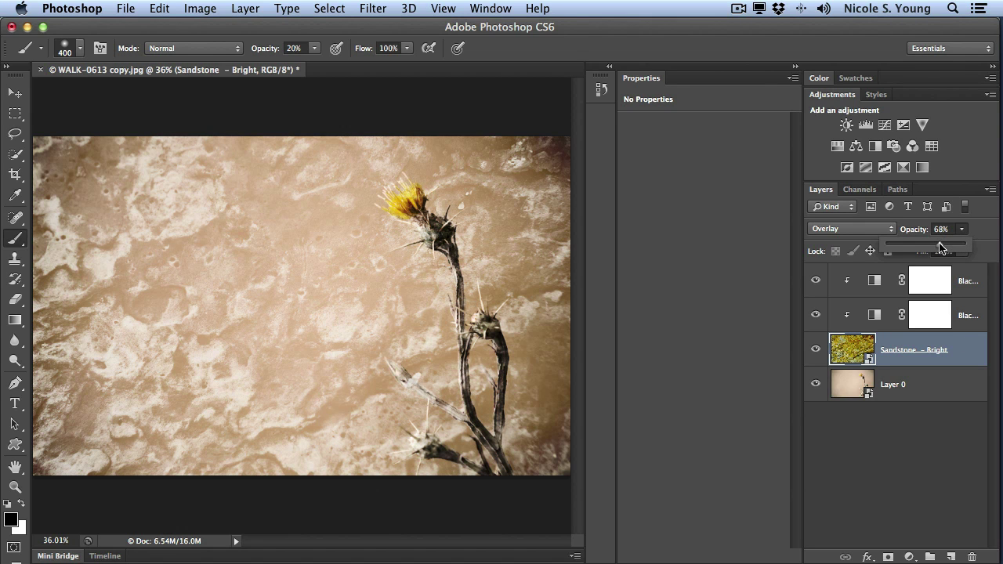
{"action": "left_click", "coordinate": [984, 233]}
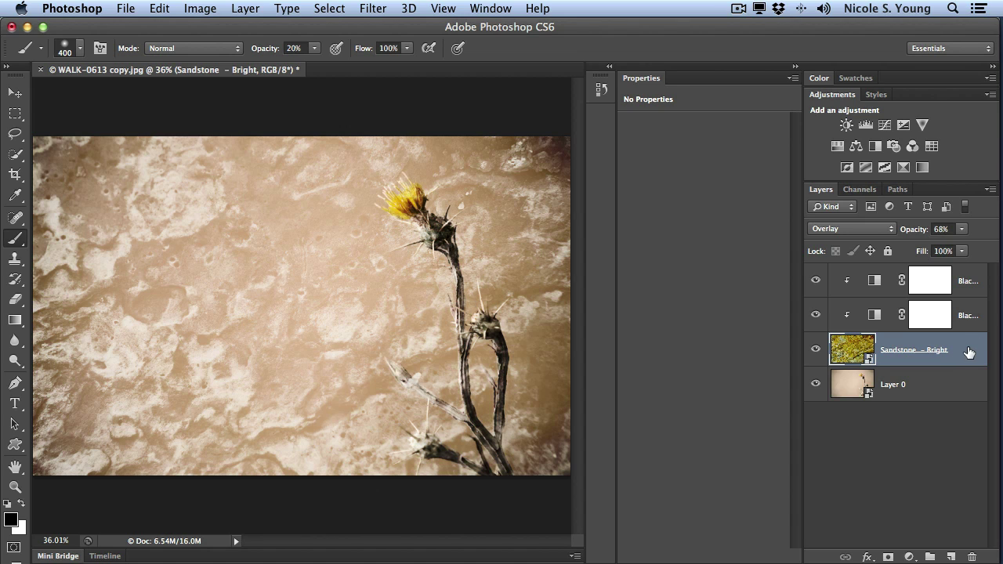
Choose Replace Contents for the Sandstone – Bright layer to bring up the Place dialog.
{"action": "right_click", "coordinate": [970, 353]}
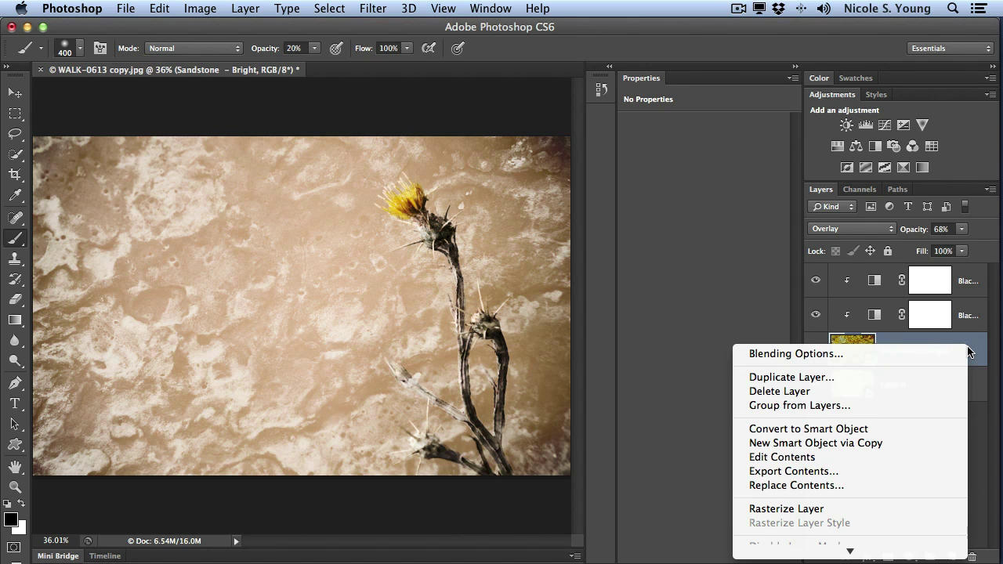
{"action": "left_click", "coordinate": [974, 343]}
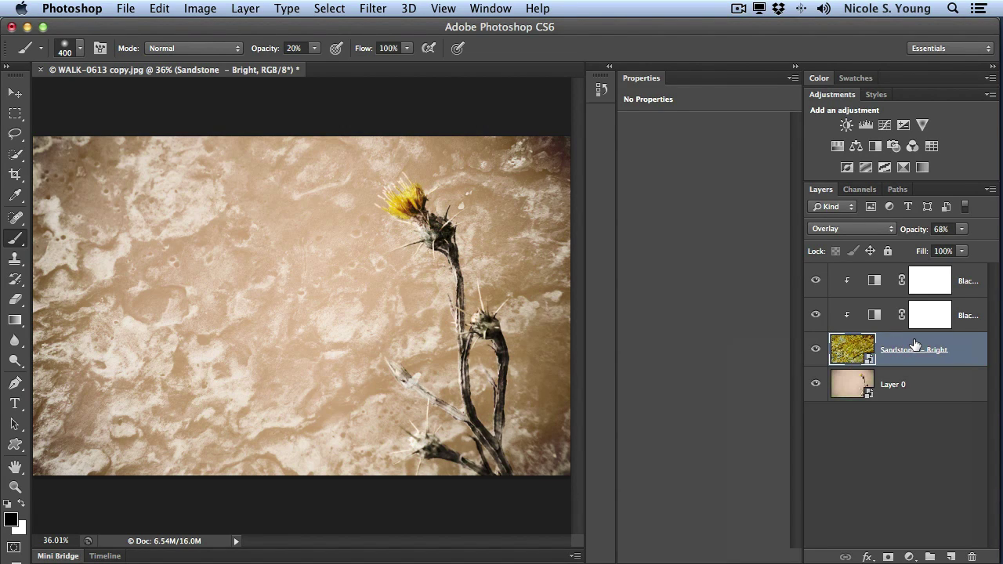
{"action": "right_click", "coordinate": [859, 347]}
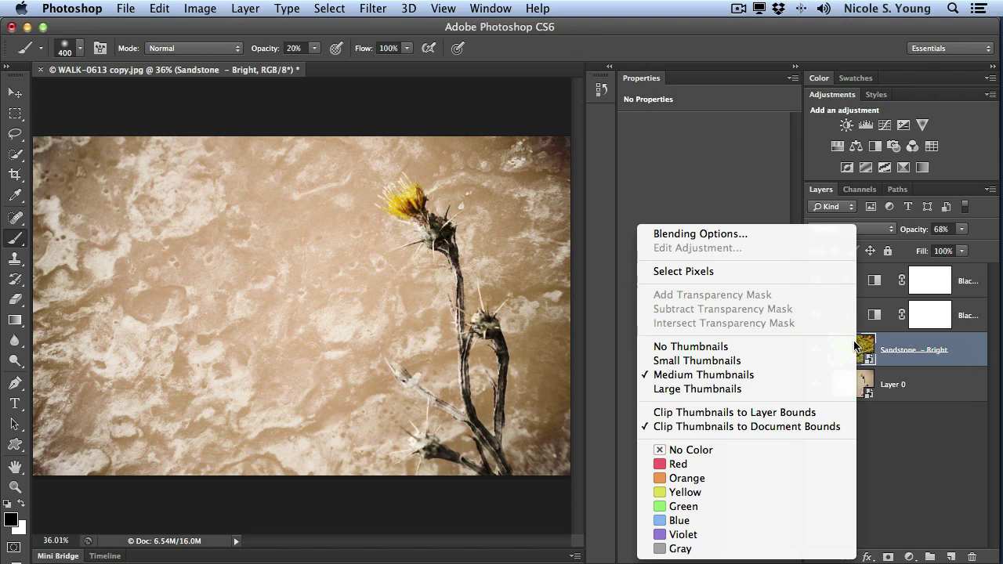
{"action": "left_click", "coordinate": [970, 348]}
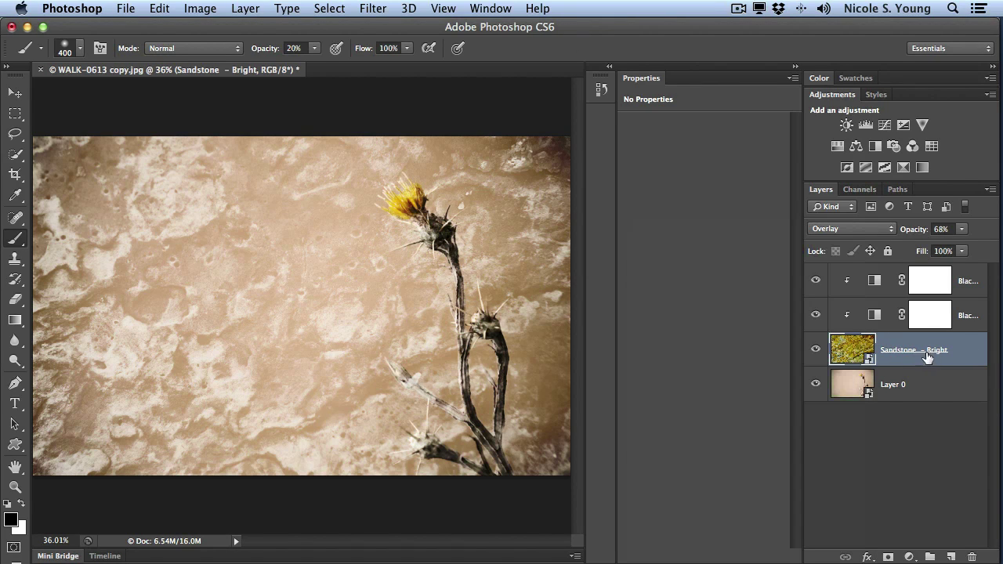
{"action": "right_click", "coordinate": [967, 346]}
{"action": "left_click", "coordinate": [854, 478]}
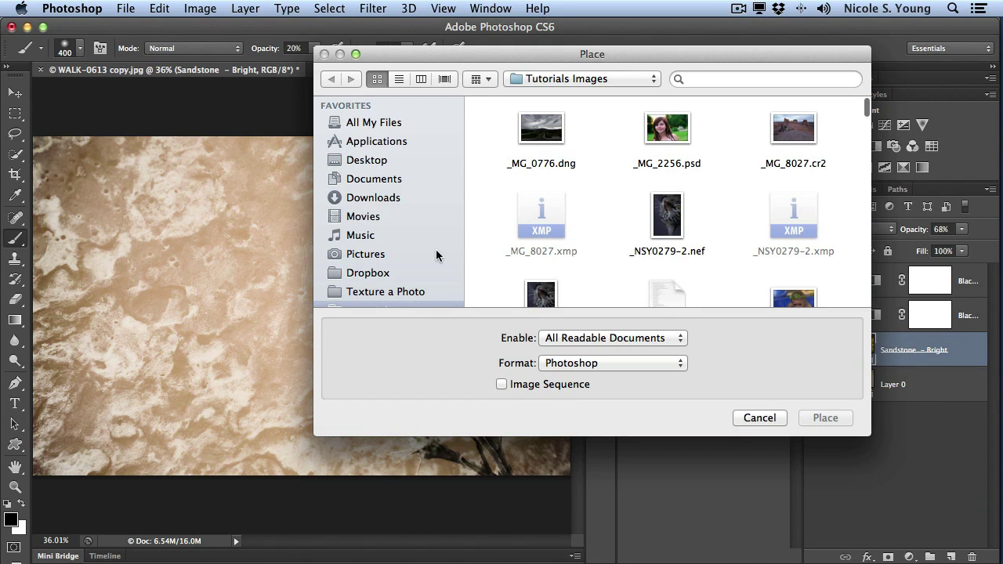
Replace the texture with Spruce.jpg from Texture a Photo > texturepackmain > Original Leaves.
{"action": "left_click", "coordinate": [412, 291]}
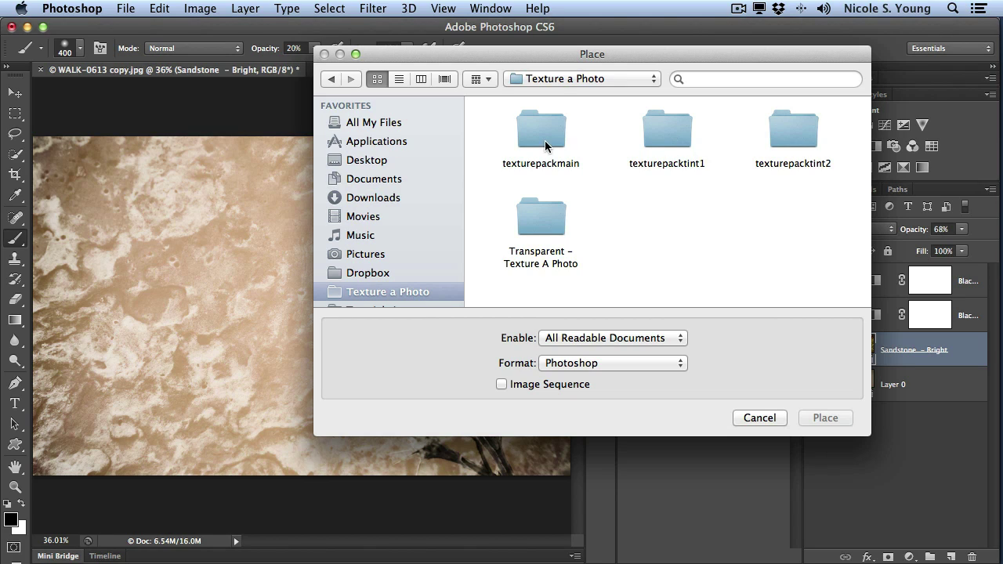
{"action": "double_click", "coordinate": [546, 146]}
{"action": "double_click", "coordinate": [671, 132]}
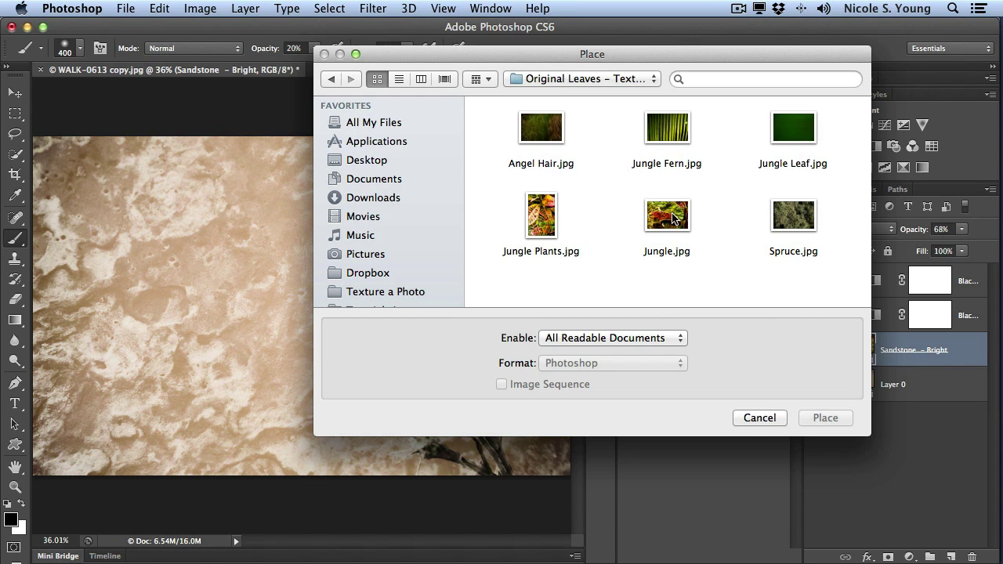
{"action": "left_click", "coordinate": [794, 219]}
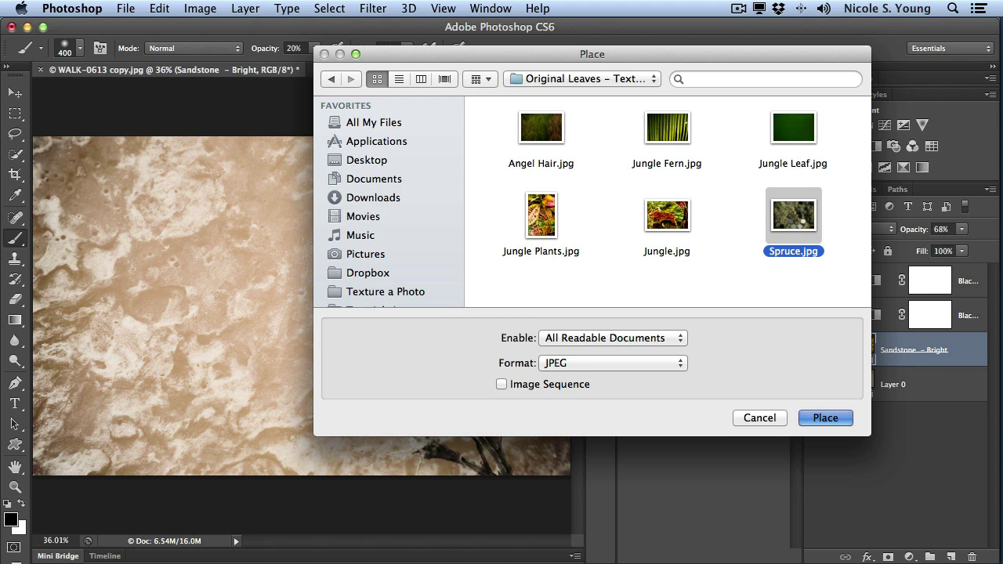
{"action": "double_click", "coordinate": [795, 222]}
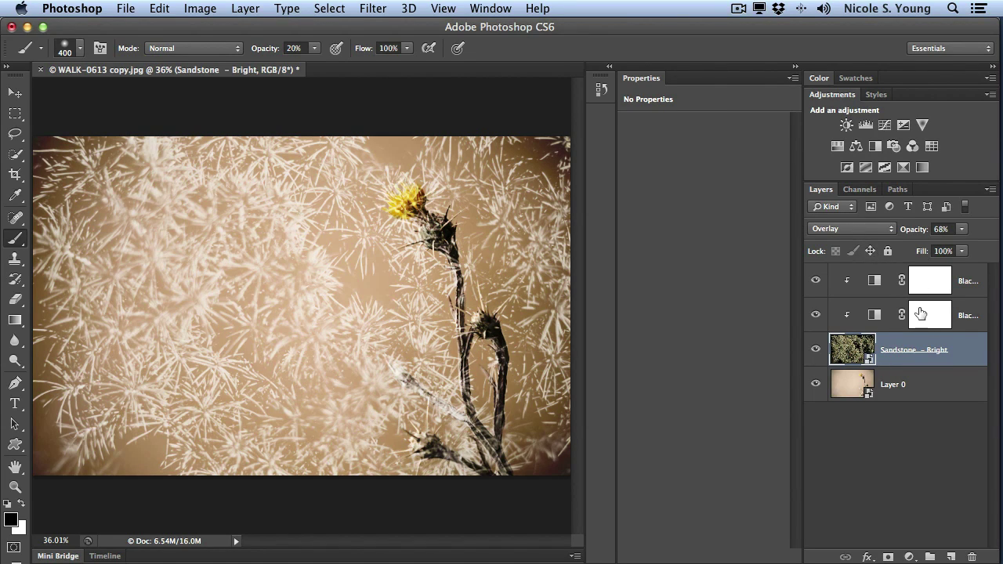
Replace Layer 0's contents with untitled_4822.dng from Tutorials Images, applying Camera Raw Auto tone.
{"action": "left_click", "coordinate": [921, 386]}
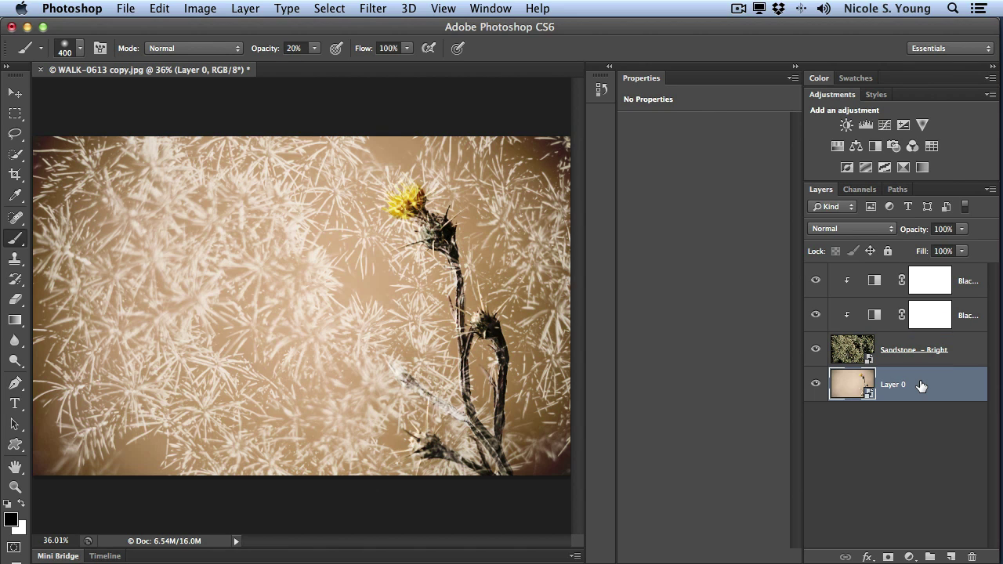
{"action": "right_click", "coordinate": [921, 385]}
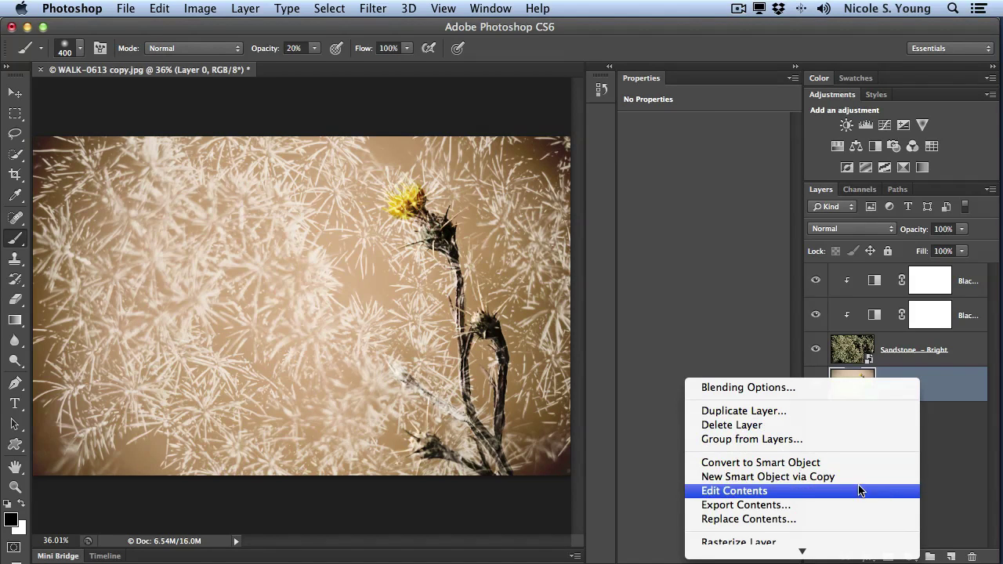
{"action": "left_click", "coordinate": [855, 520]}
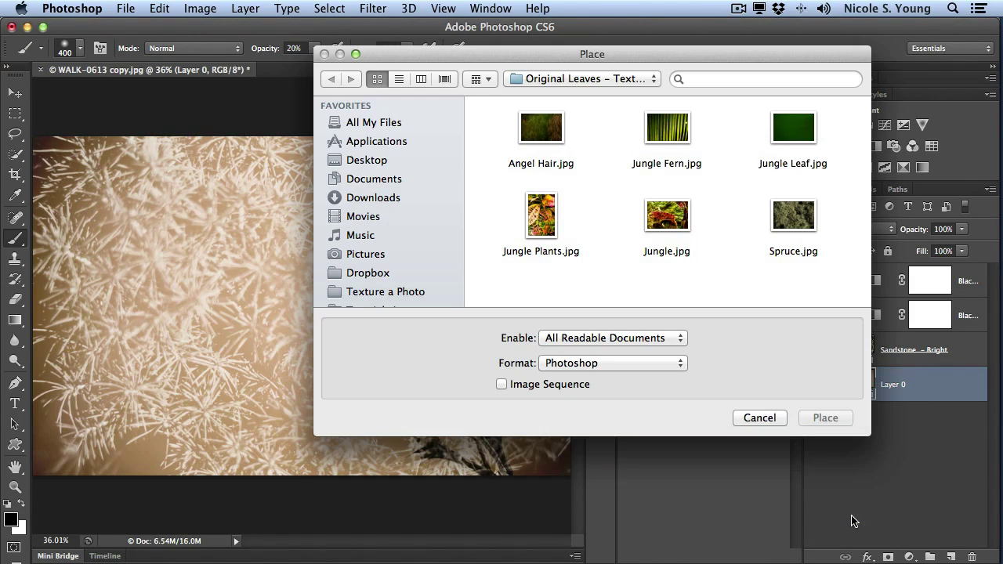
{"action": "scroll", "coordinate": [432, 279], "scroll_direction": "down", "scroll_amount": 2}
{"action": "left_click", "coordinate": [407, 284]}
{"action": "scroll", "coordinate": [733, 215], "scroll_direction": "down", "scroll_amount": 10}
{"action": "left_click", "coordinate": [667, 244]}
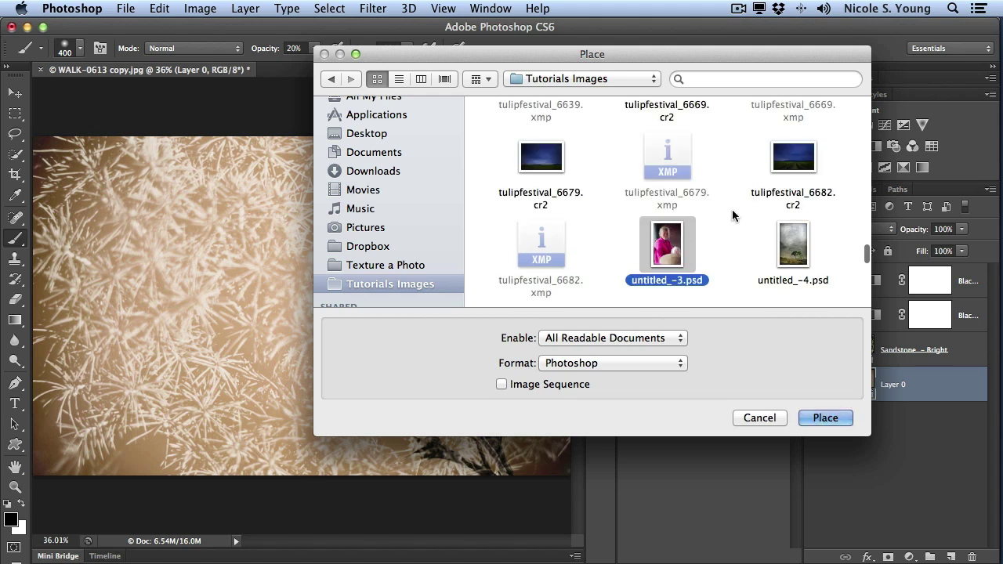
{"action": "scroll", "coordinate": [732, 214], "scroll_direction": "down", "scroll_amount": 10}
{"action": "double_click", "coordinate": [794, 253]}
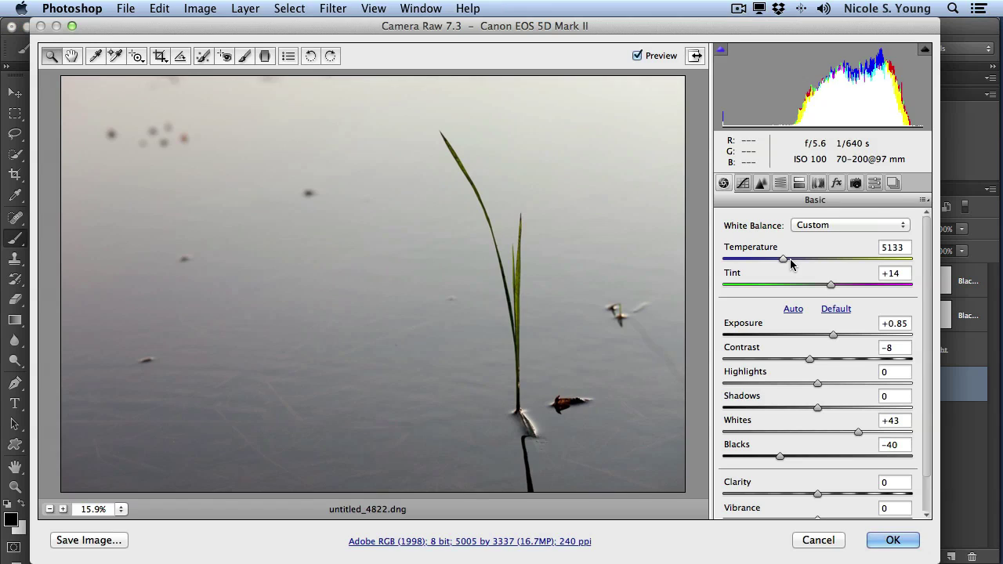
{"action": "left_click", "coordinate": [794, 310]}
{"action": "left_click", "coordinate": [892, 540]}
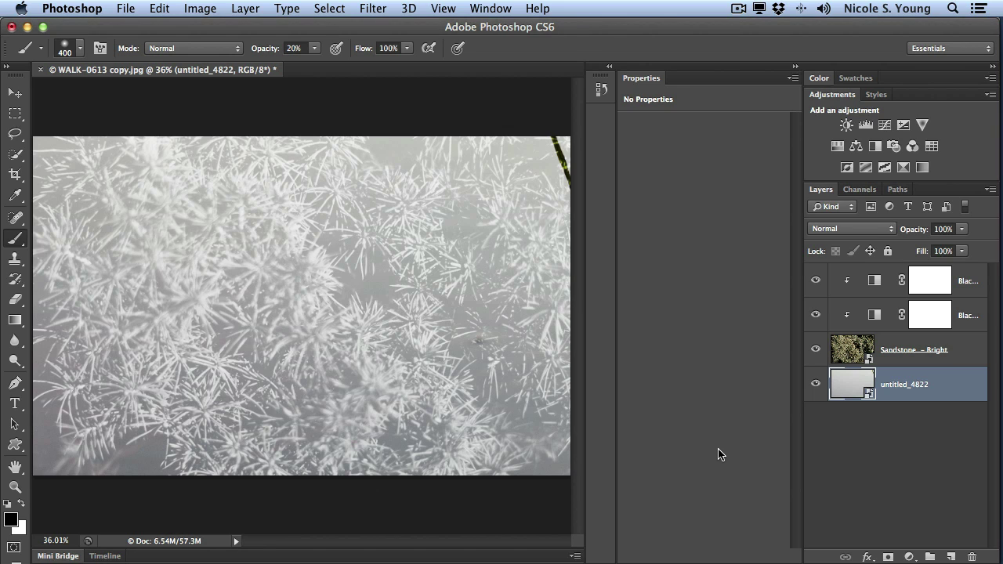
Scale the untitled_4822 base image down to about 39% around its centre and commit it.
{"action": "key", "text": "super+t"}
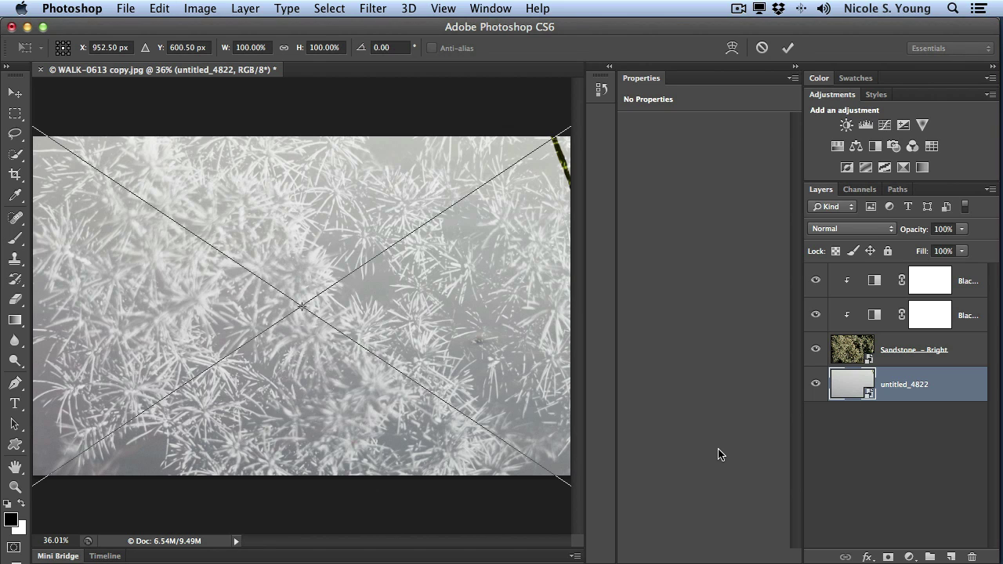
{"action": "key", "text": "super+0"}
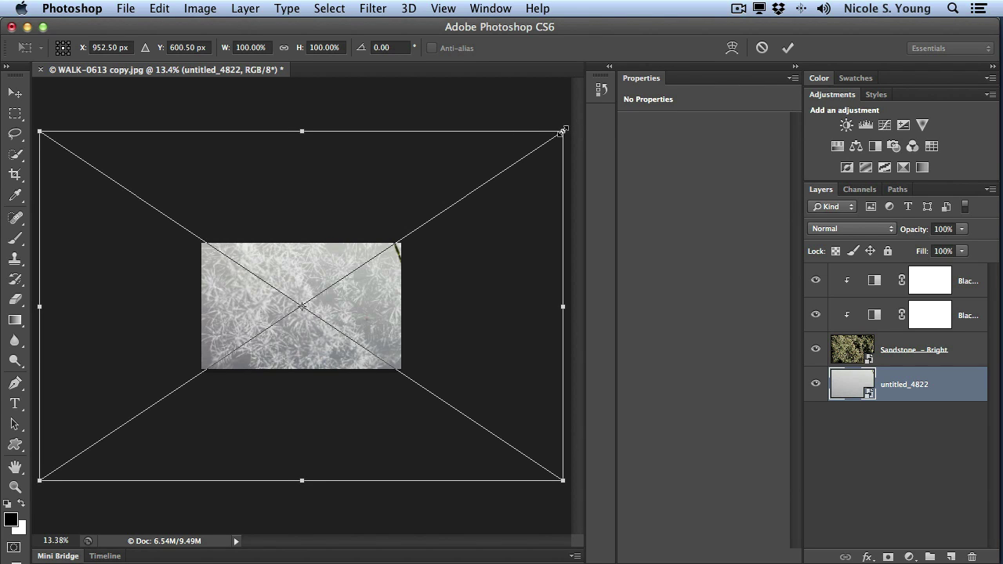
{"action": "left_click_drag", "start_coordinate": [563, 131], "coordinate": [403, 238]}
{"action": "left_click", "coordinate": [788, 50]}
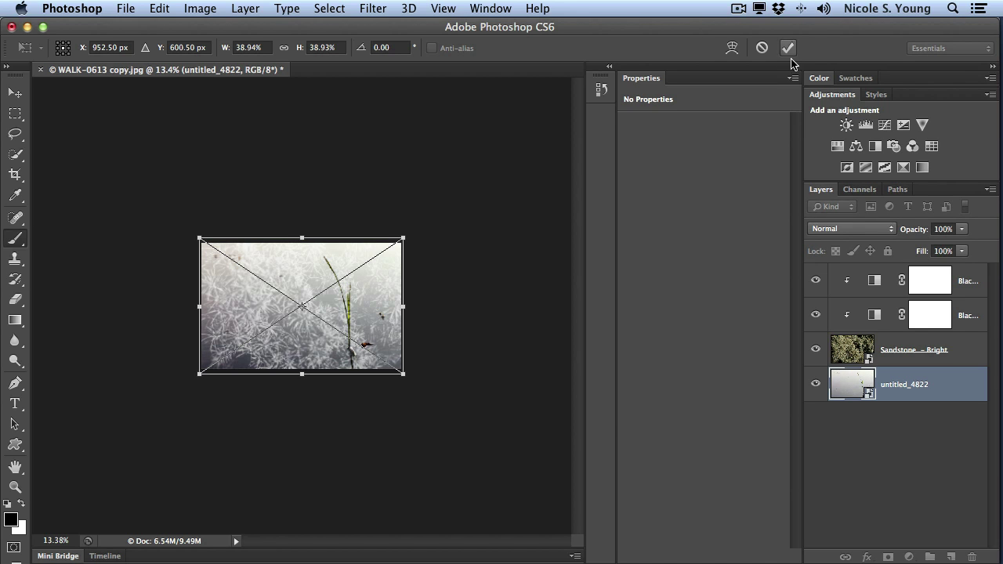
{"action": "key", "text": "super+0"}
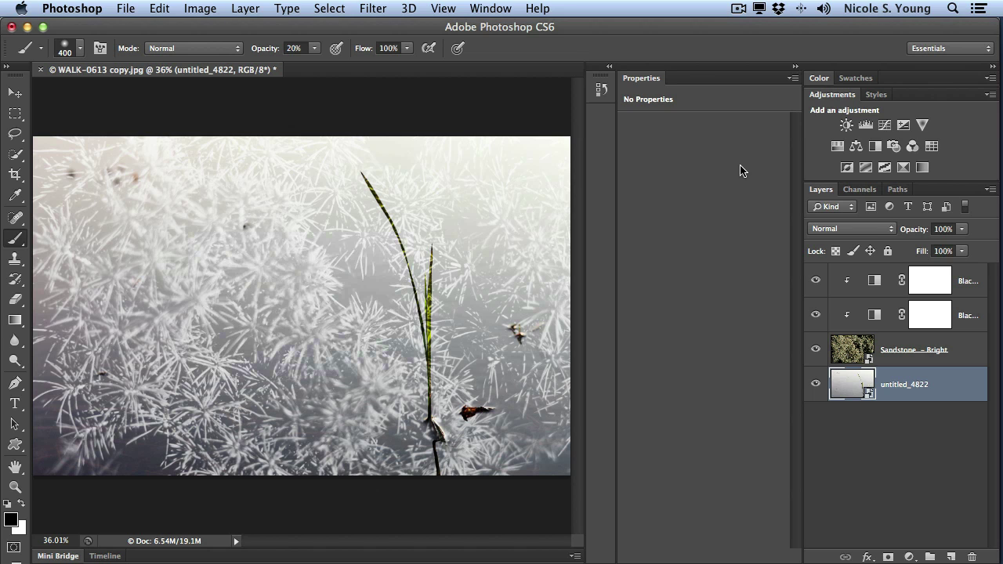
Switch to Safari showing the Texture A Photo texture packages page.
{"action": "key", "text": "super+Tab"}
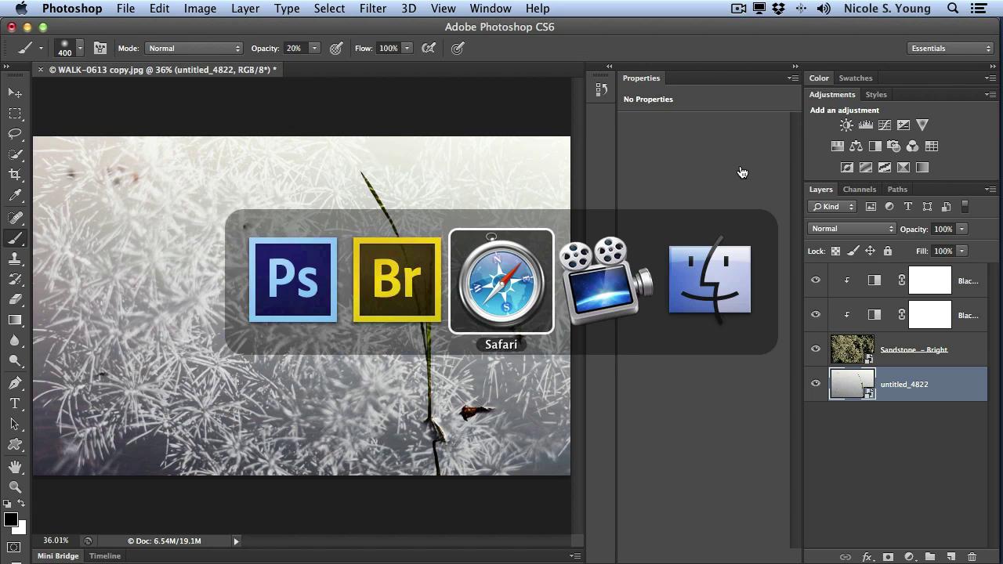